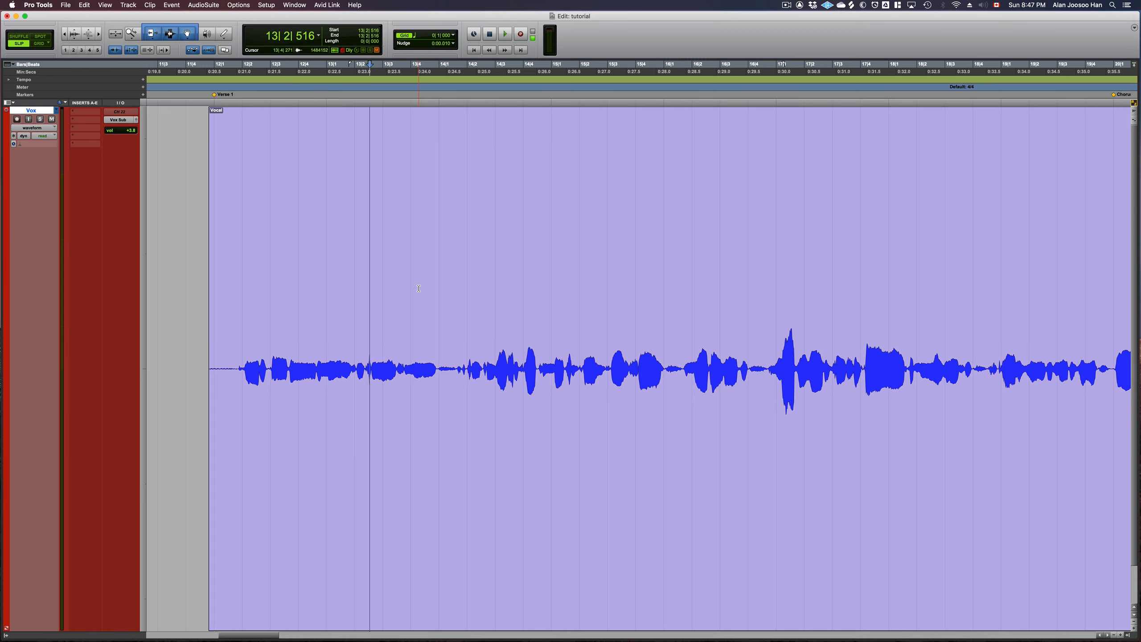
- Place the edit cursor at 14|1|620 in the vocal clip and toggle the clip gain line so that it is displayed
left_click(457, 225)
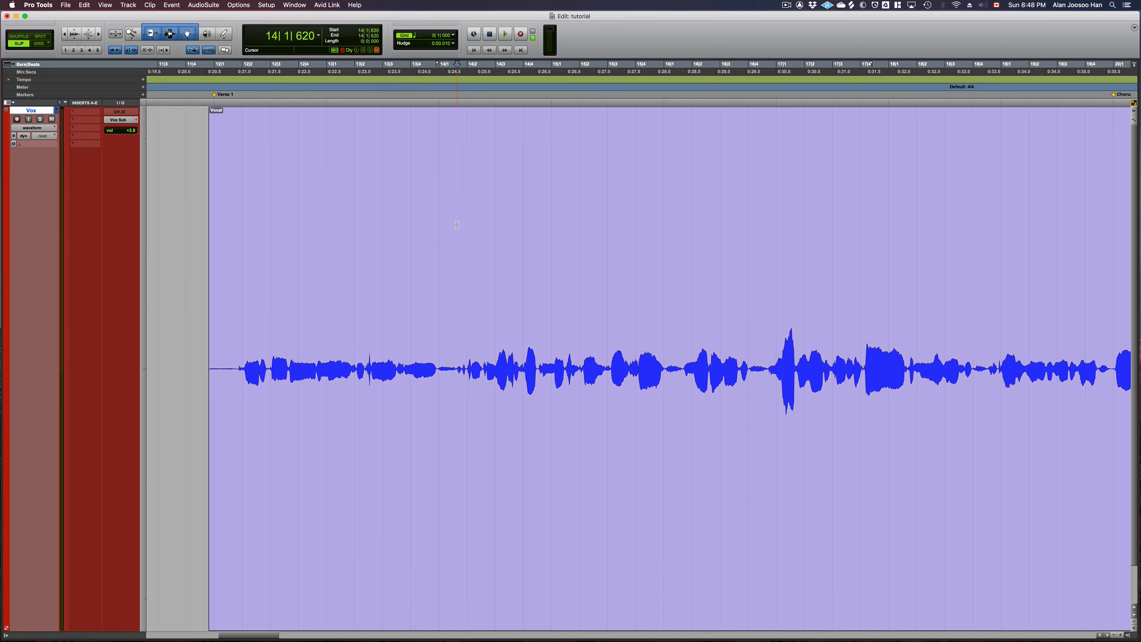
key("ctrl+shift+minus")
key("ctrl+shift+equal")
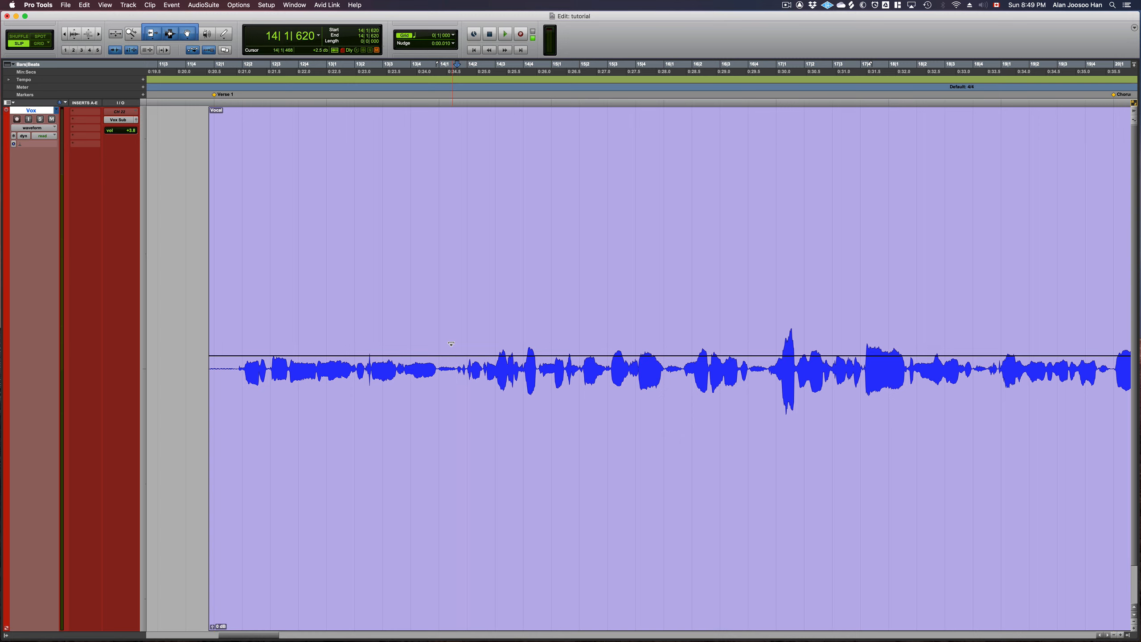
key("ctrl+shift+minus")
key("ctrl+shift+minus")
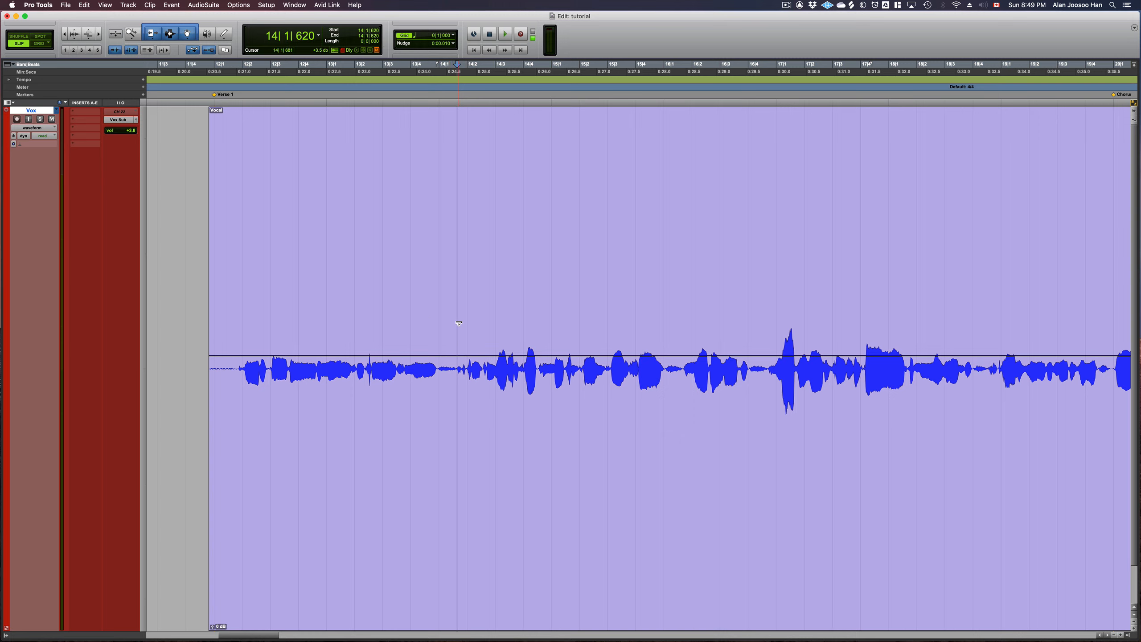
- View the Vox track's volume automation, return to the waveform view, and toggle the clip gain line off and on
key("ctrl+minus")
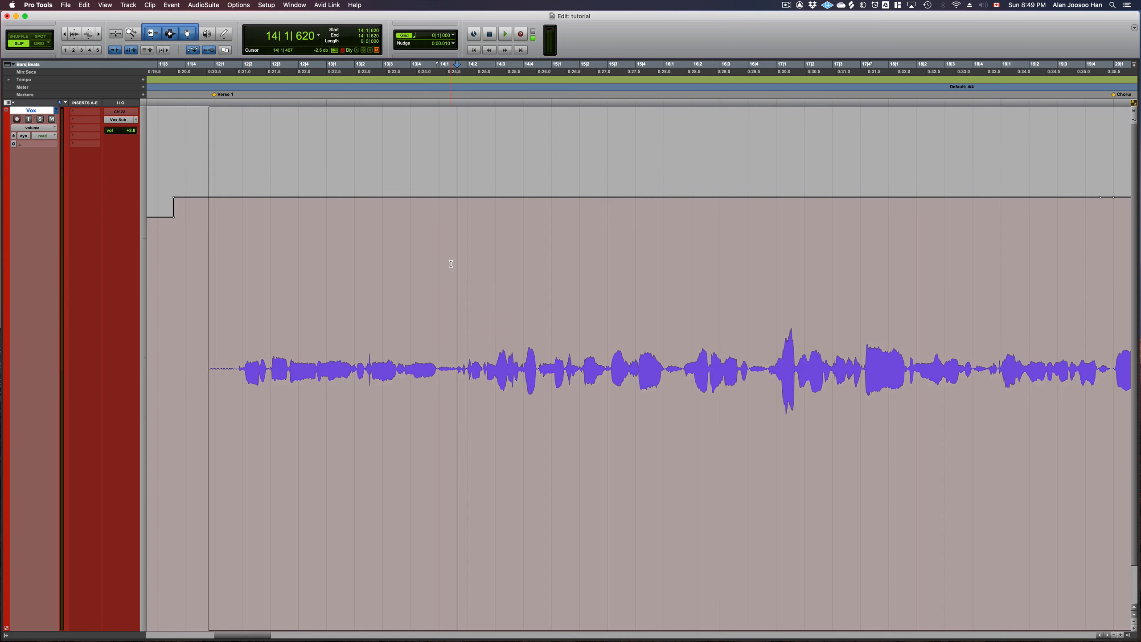
key("ctrl+minus")
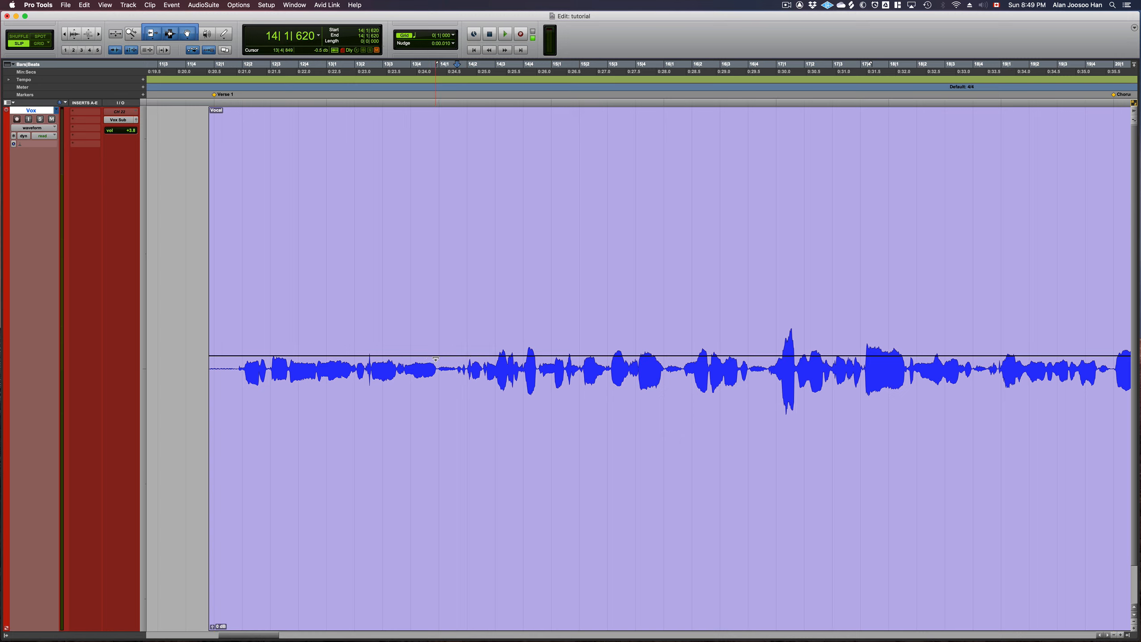
key("ctrl+shift+minus")
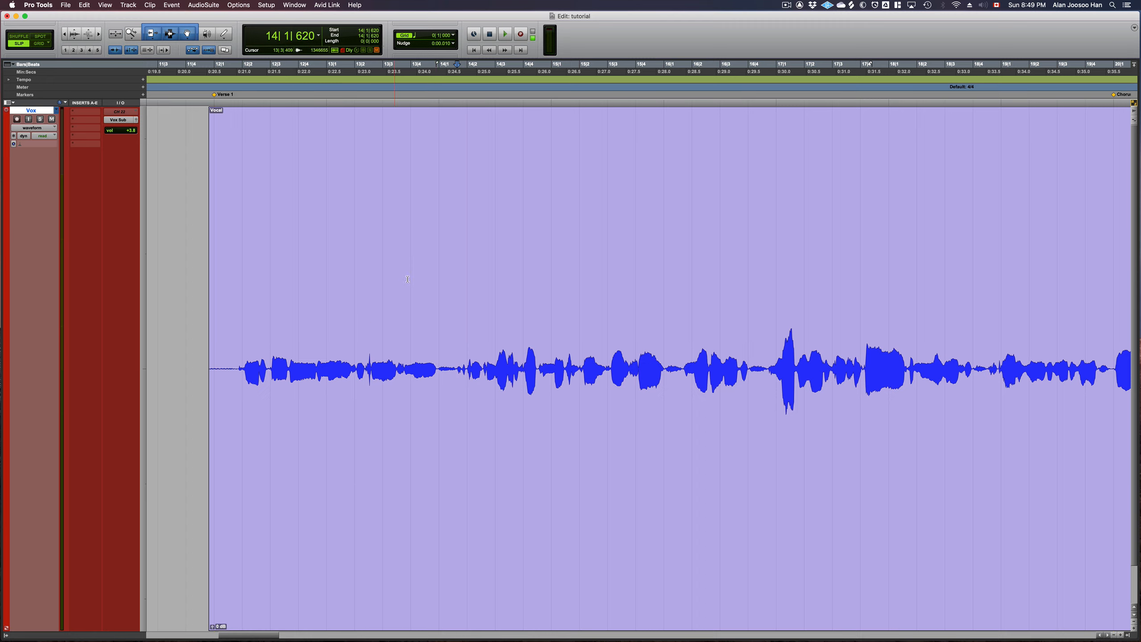
key("ctrl+shift+minus")
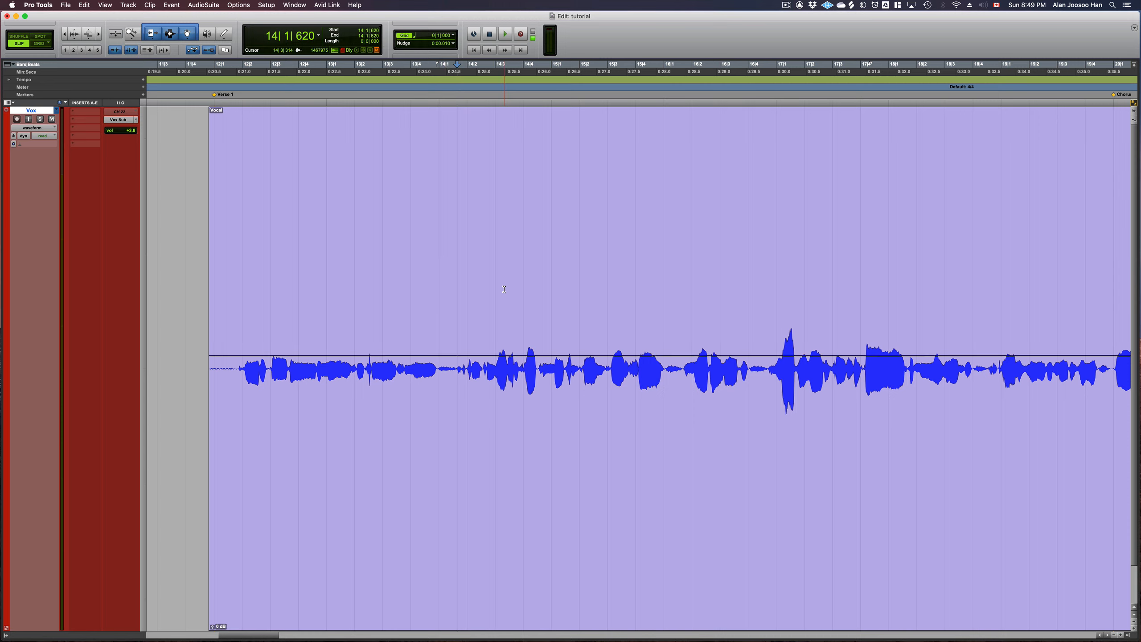
- Separate the vocal clip at four points between phrases, from 13|4|910 through 16|4|046
left_click(438, 278)
key("super+e")
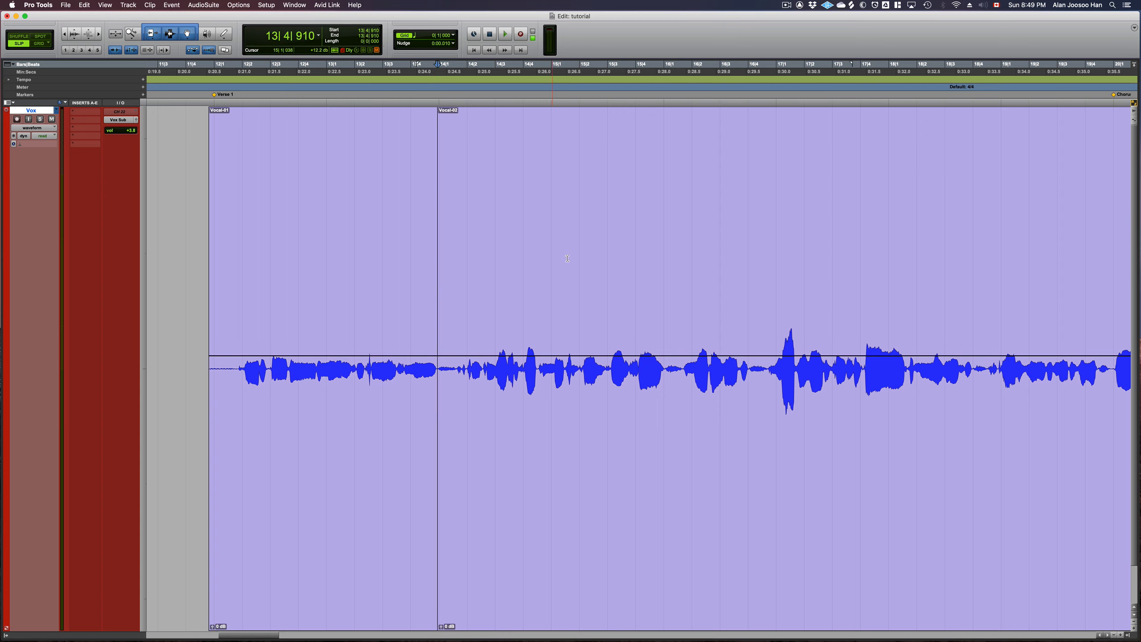
left_click(584, 247)
key("super+e")
left_click(695, 241)
key("super+e")
left_click(750, 240)
key("super+e")
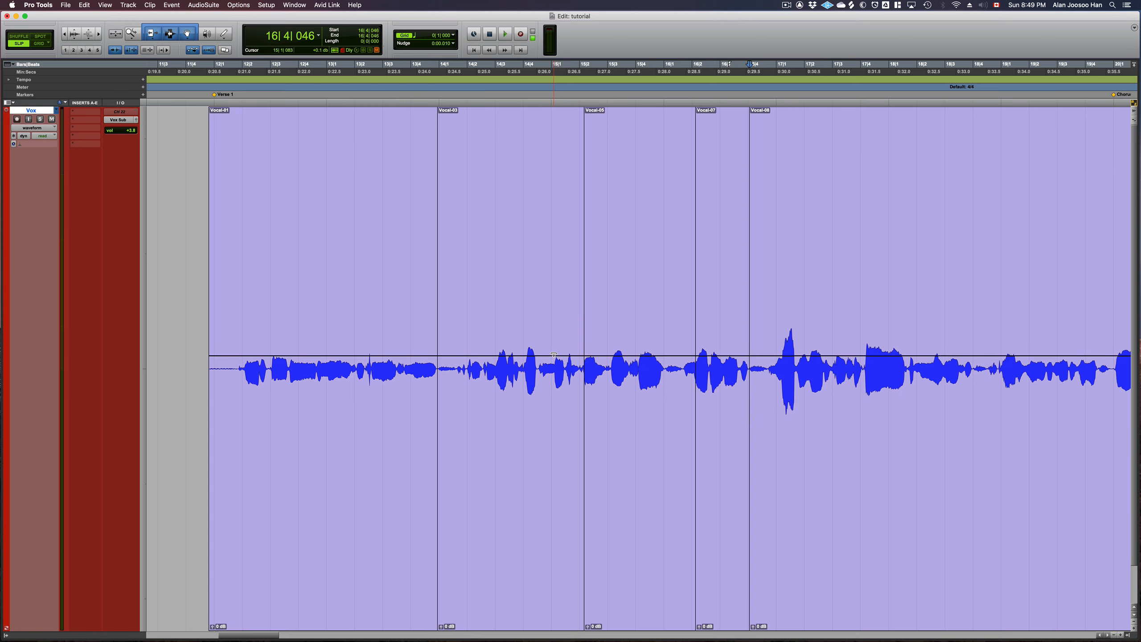
- Try raising the first two clips' gain and lowering the third's, and undo the gain changes and clip separations
left_click_drag(554, 356, 554, 340)
left_click_drag(627, 352, 628, 372)
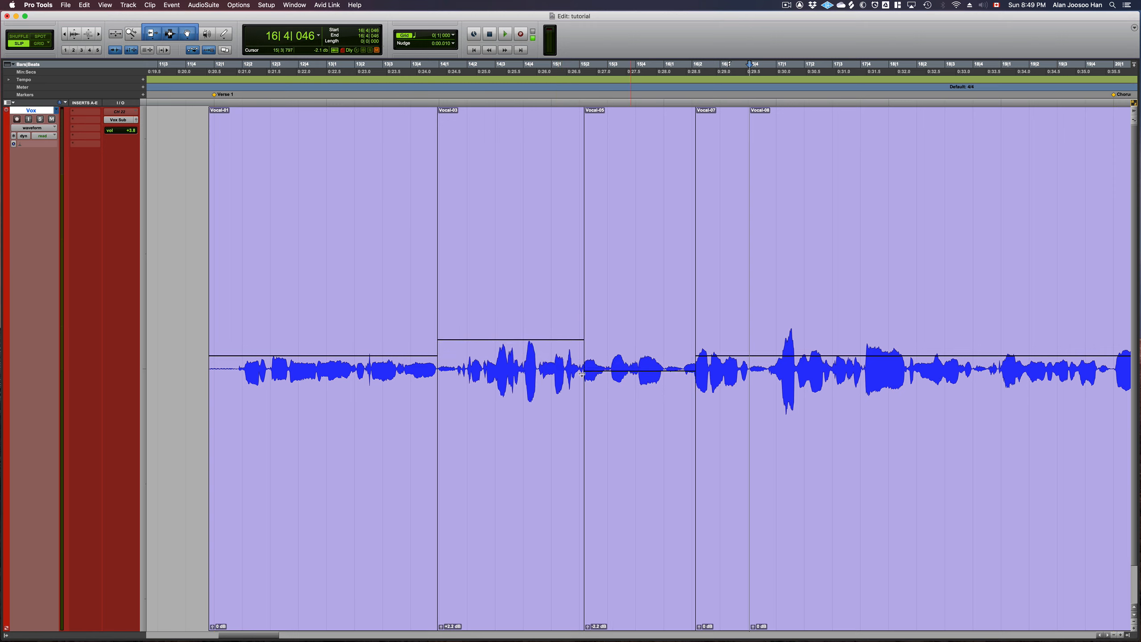
left_click_drag(329, 361, 331, 331)
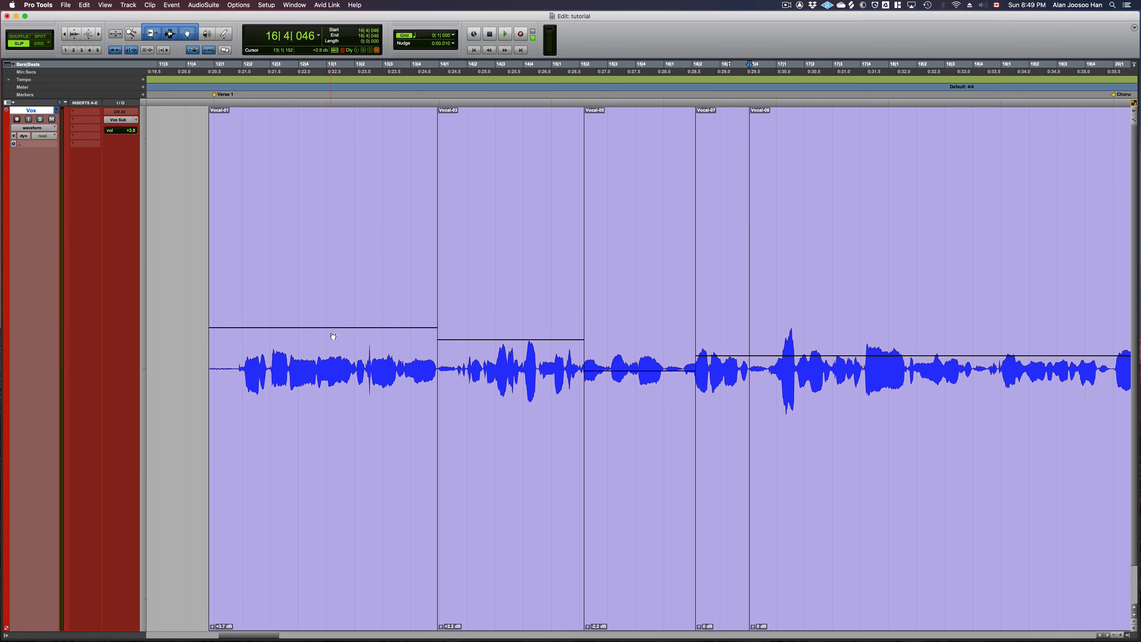
key("super+z")
key("super+z")
- Raise the clip gain in the selection from 13|3|028, and lower it in ranges starting at 15|1|358 and 16|2|459
left_click_drag(458, 356, 458, 342)
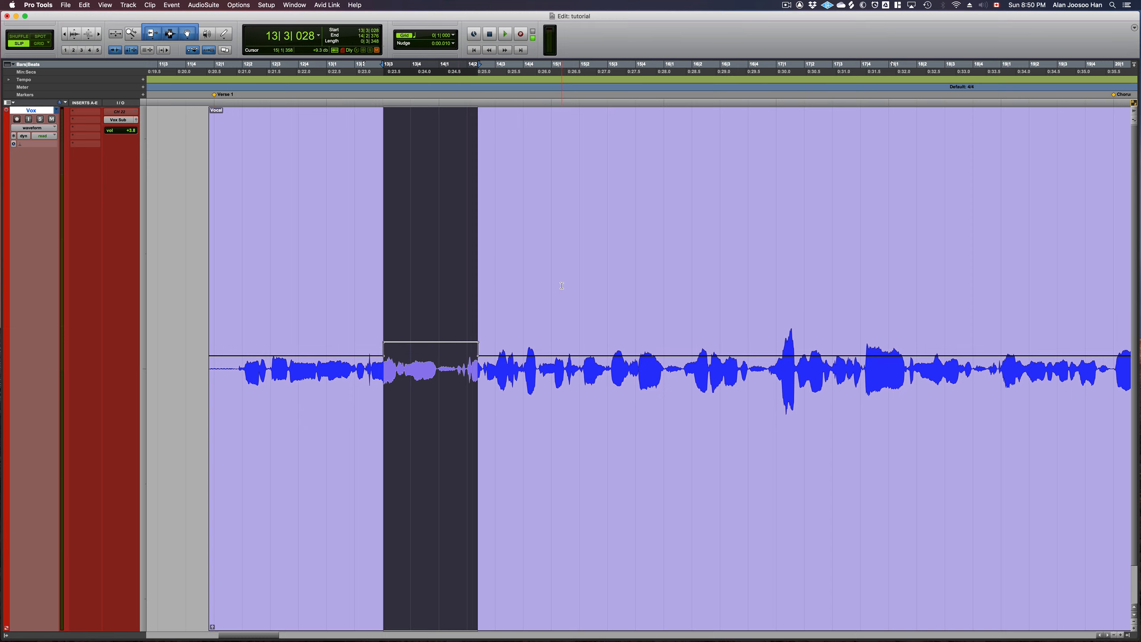
left_click_drag(561, 286, 627, 284)
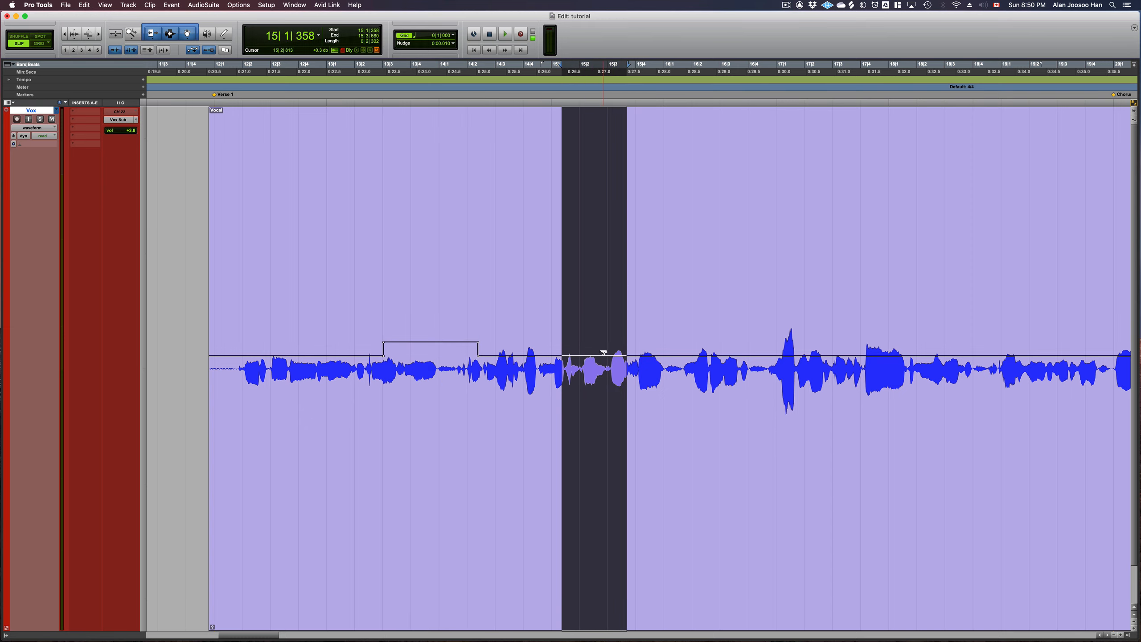
left_click_drag(604, 356, 605, 369)
left_click_drag(706, 285, 807, 288)
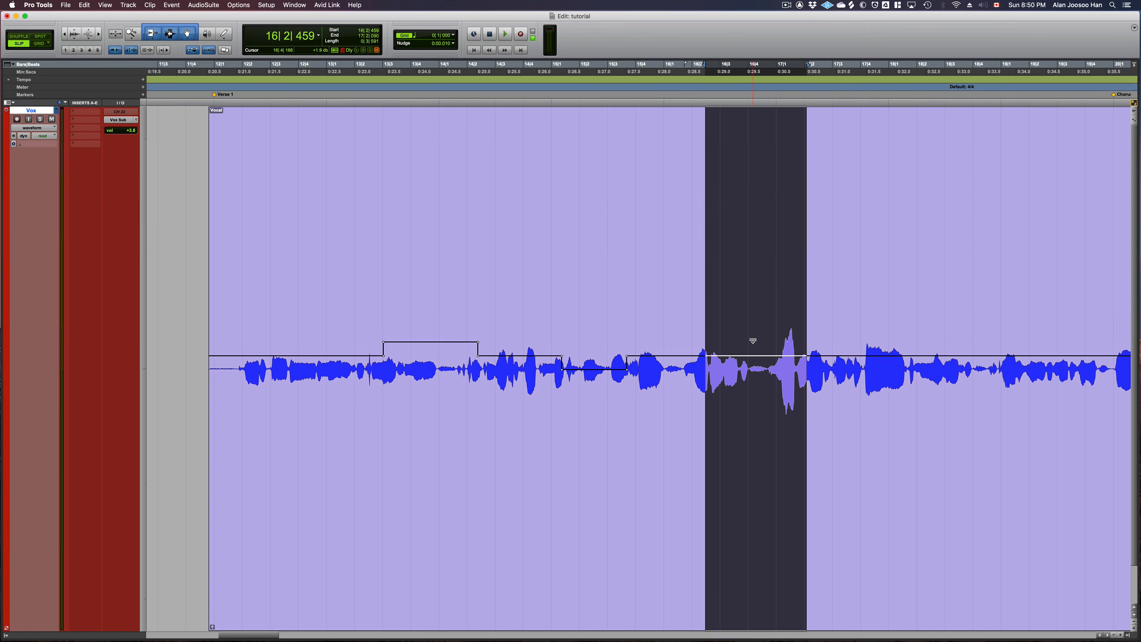
left_click_drag(754, 342, 757, 383)
left_click(747, 384)
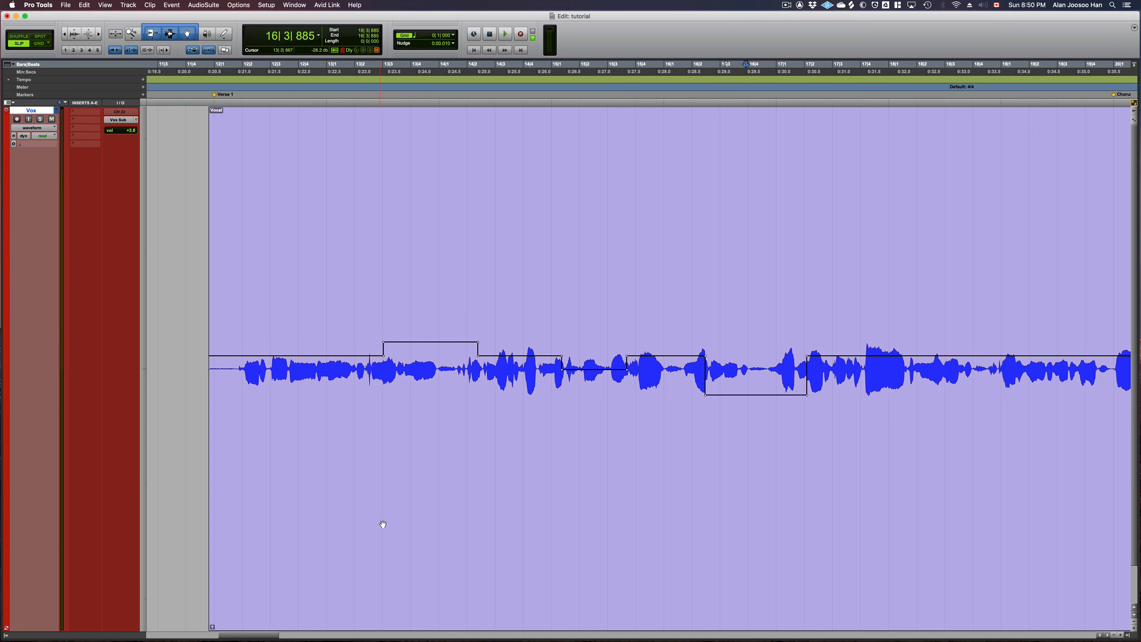
- Try clearing the vocal clip's gain from its clip gain control, and undo the reset
left_click(212, 628, "alt")
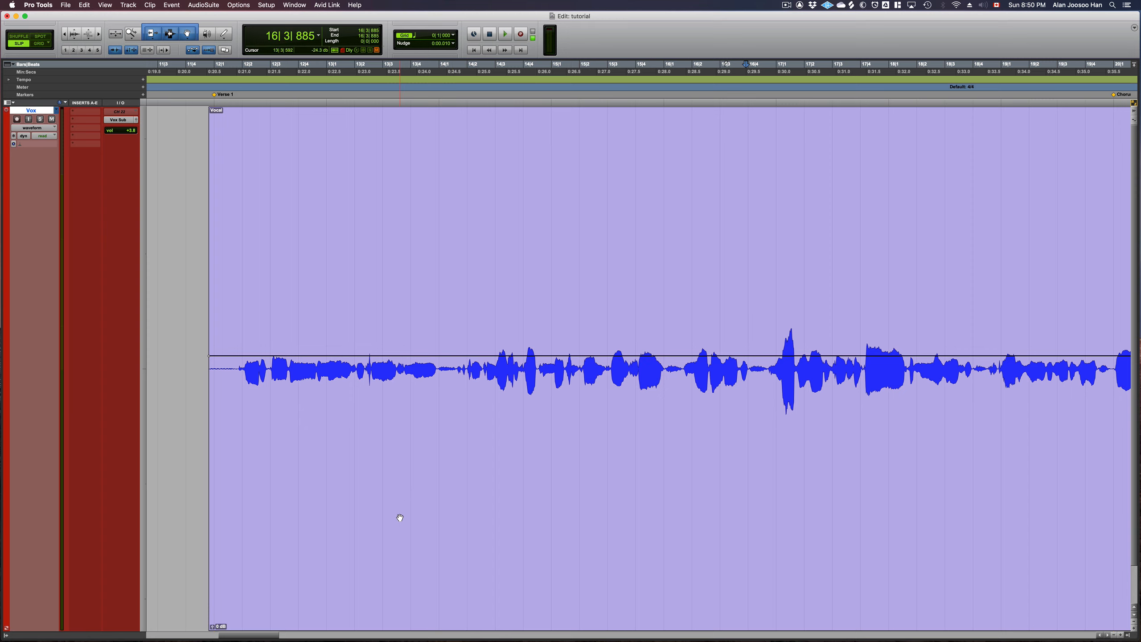
key("super+z")
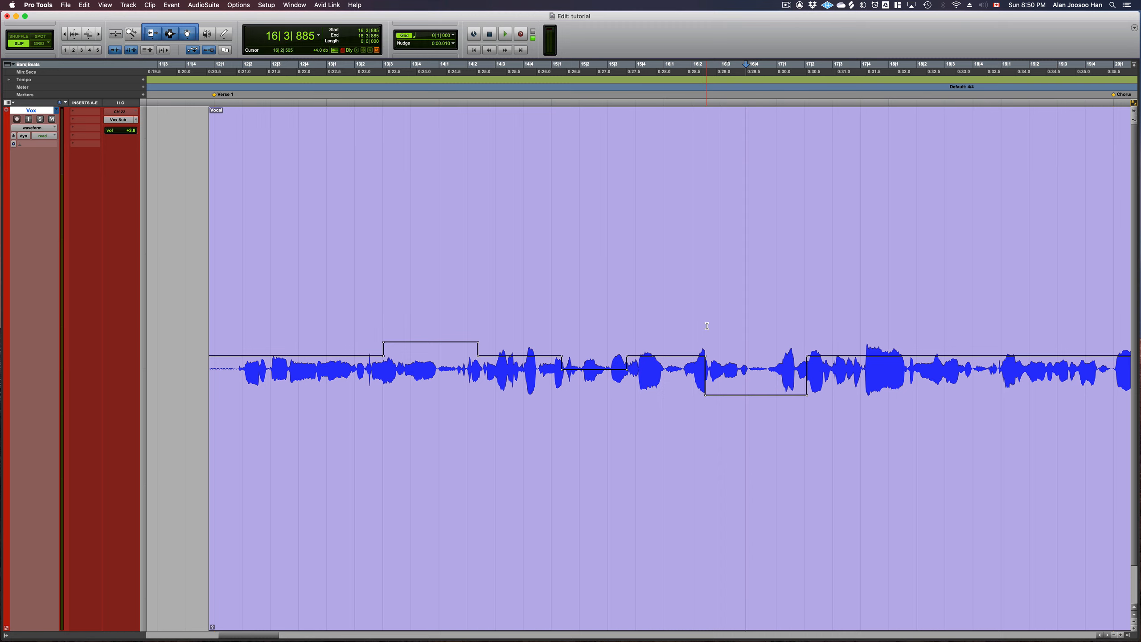
- Examine the clip gain breakpoint at the drop near 16|2 up close and return to the wider view
left_click_drag(728, 287, 698, 291)
key("alt+f")
left_click(540, 293)
key("super+bracketleft")
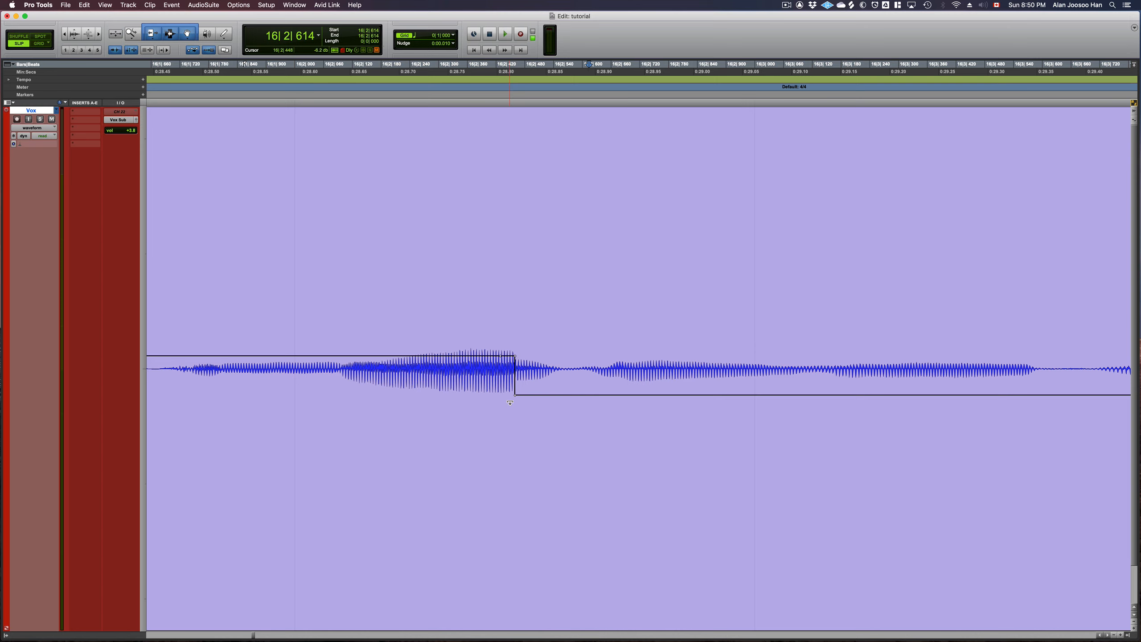
left_click(501, 357)
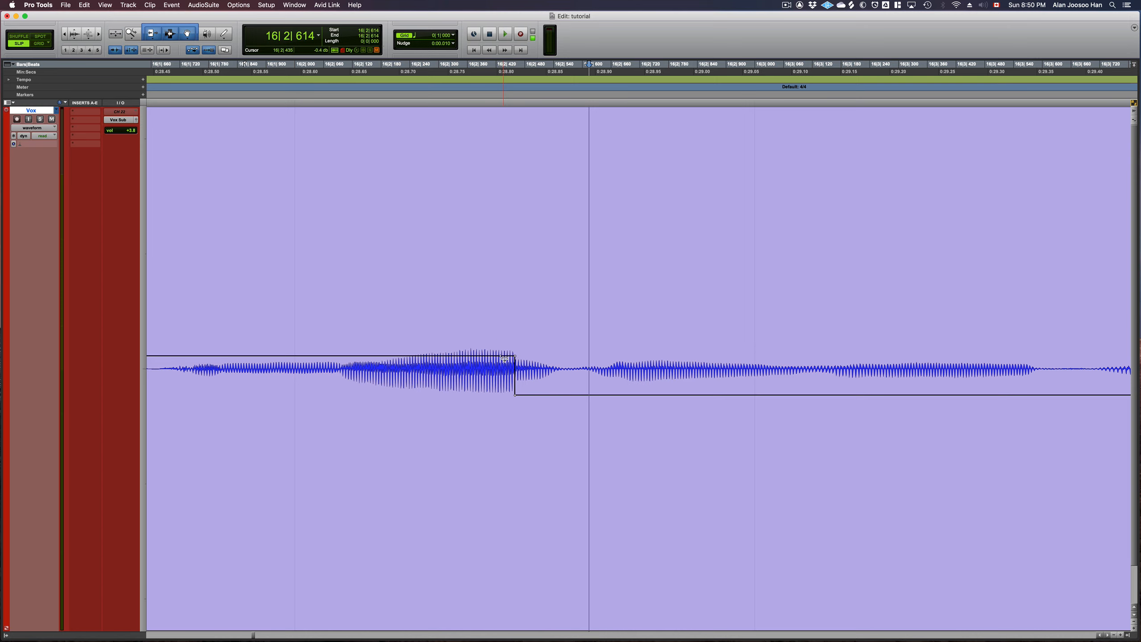
key("r")
key("r")
key("r")
key("r")
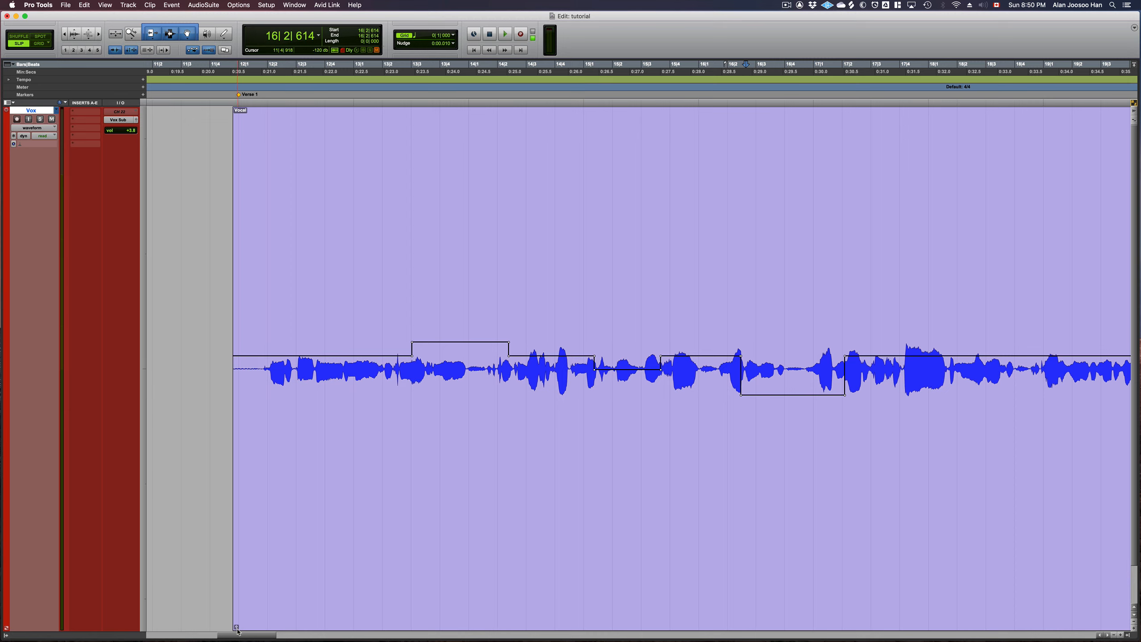
- Select the whole vocal clip, undo its deletion, and clear all of its clip gain changes
left_click(500, 482)
key("Delete")
key("super+z")
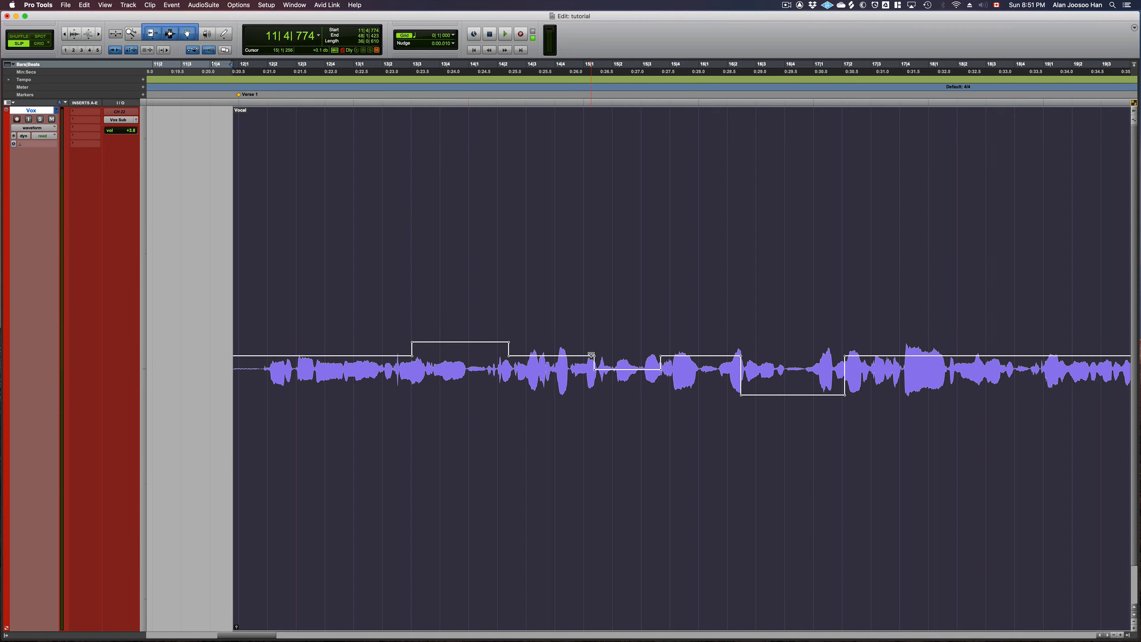
key("ctrl+shift+b")
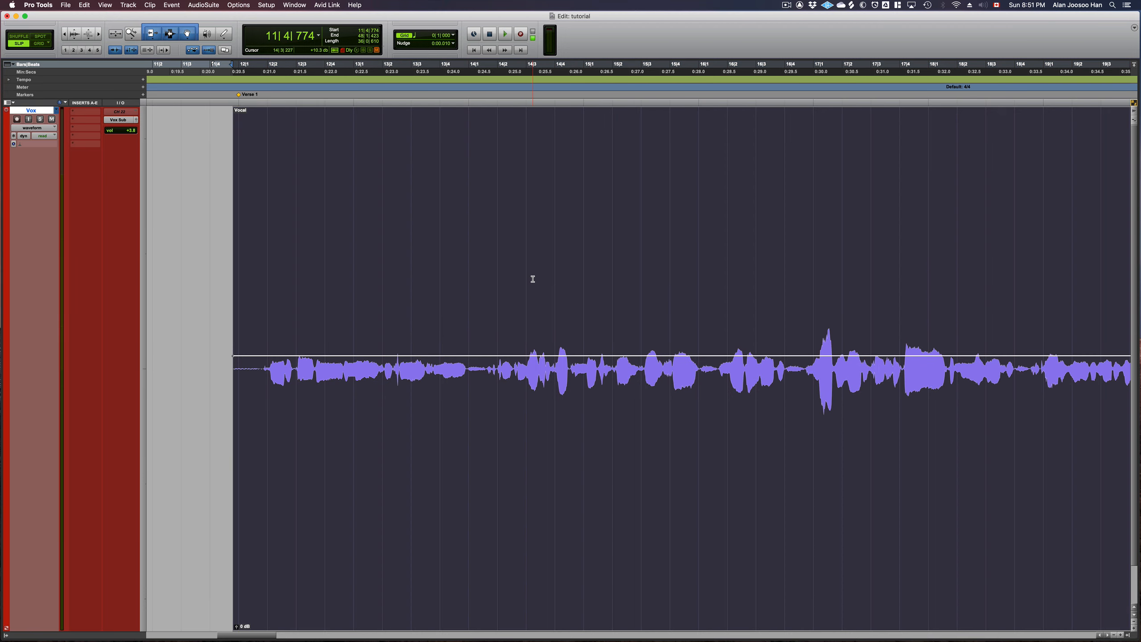
left_click(377, 256)
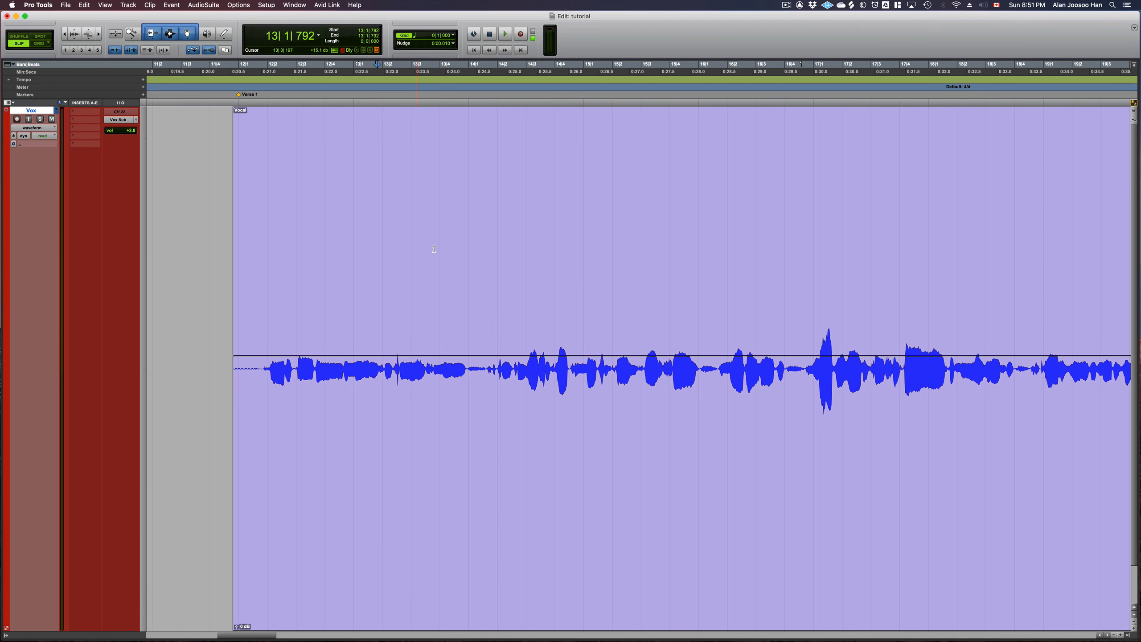
- Separate the vocal clip at 13|4|933, 15|2|056, near 16|3, and at 12|4|606
left_click(467, 236)
key("super+e")
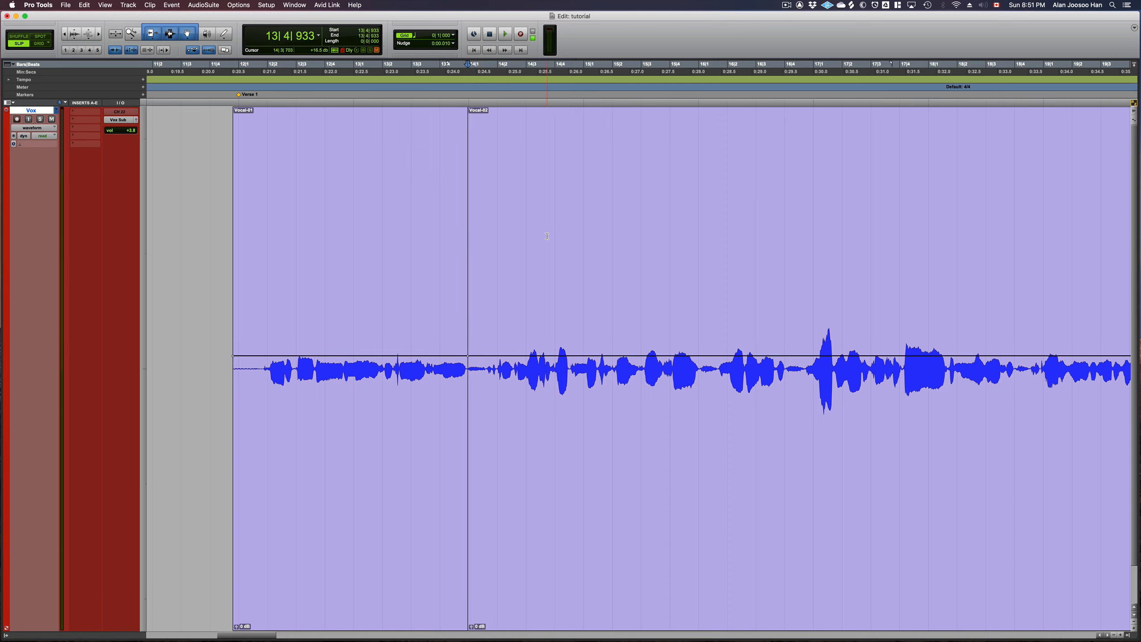
key("ctrl+shift+minus")
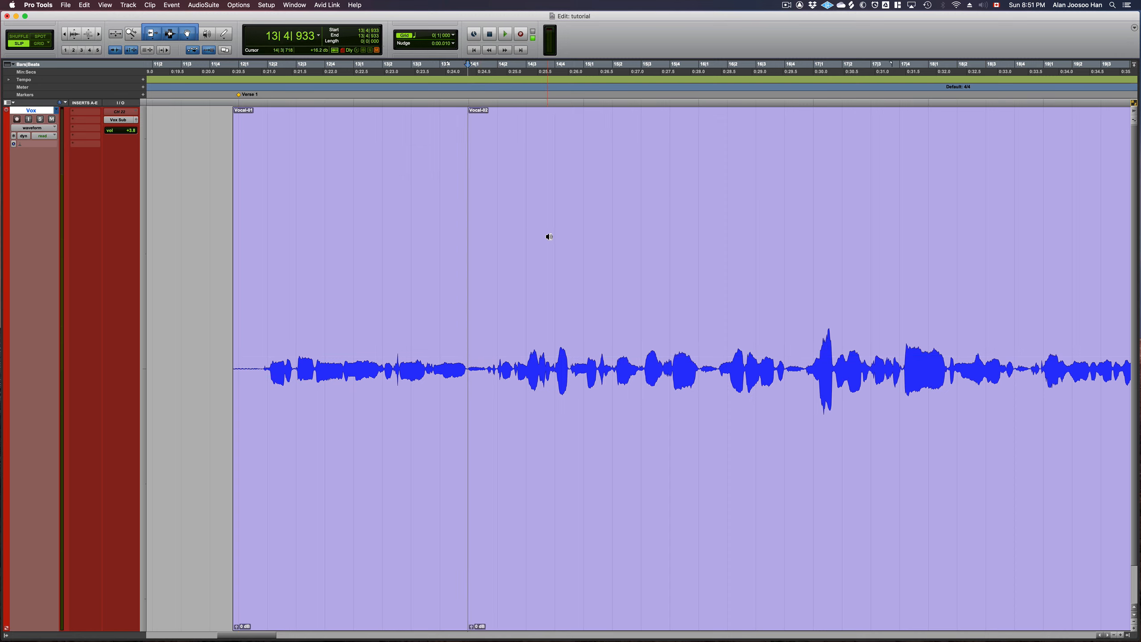
key("ctrl+shift+minus")
key("Tab")
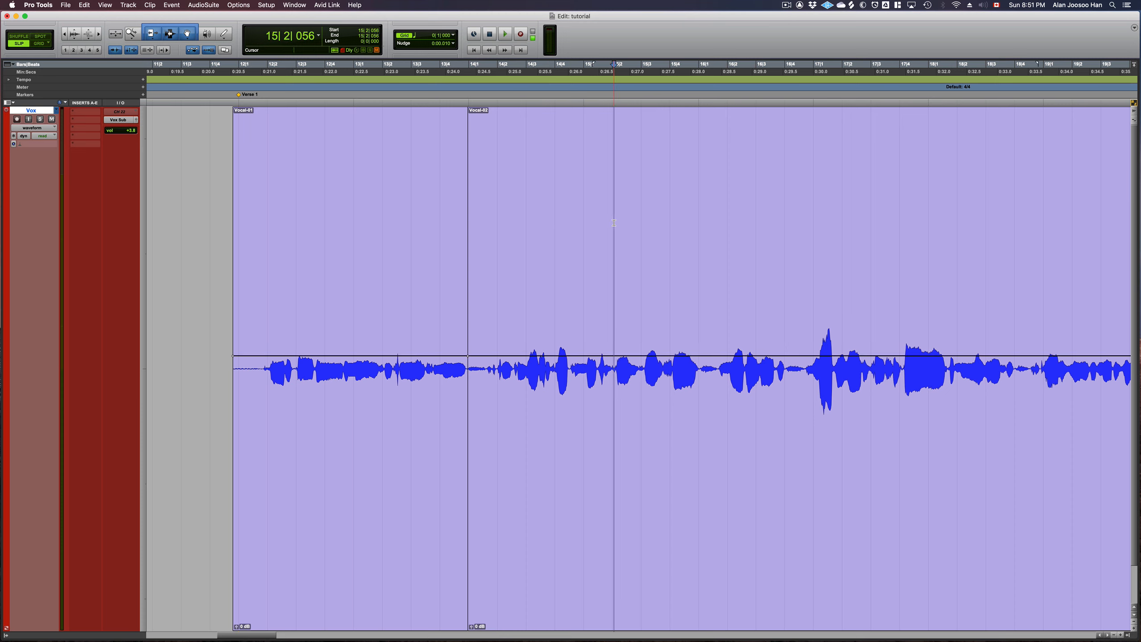
key("super+e")
key("Tab")
key("super+e")
left_click(342, 212)
key("super+e")
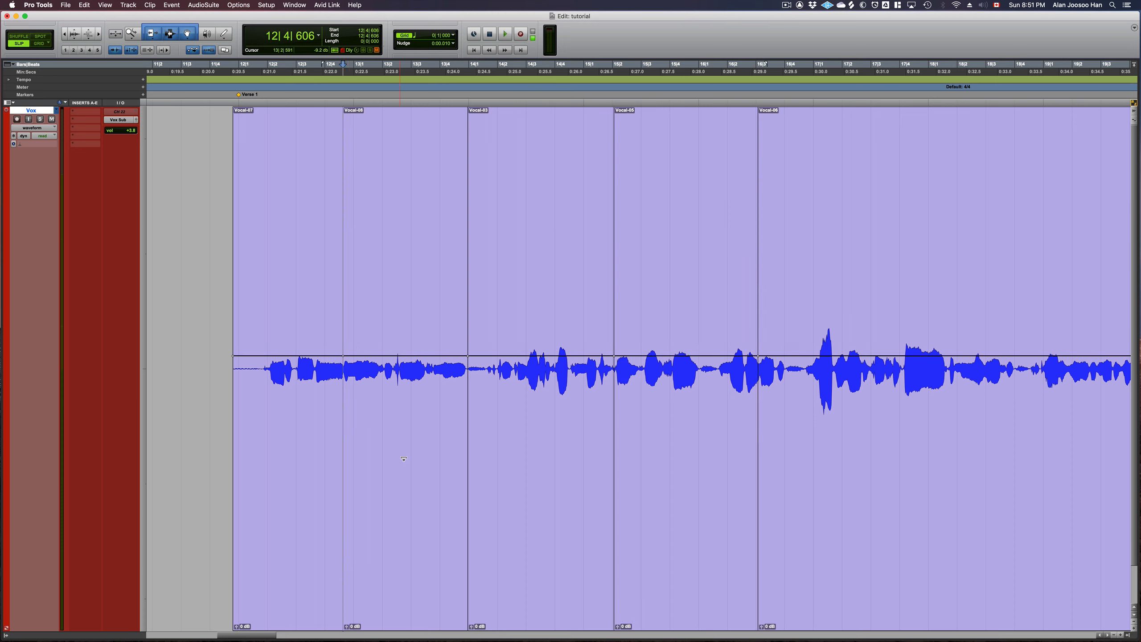
- Select the second vocal clip and raise its clip gain, with a slight reduction to fine-tune it
left_click(419, 522)
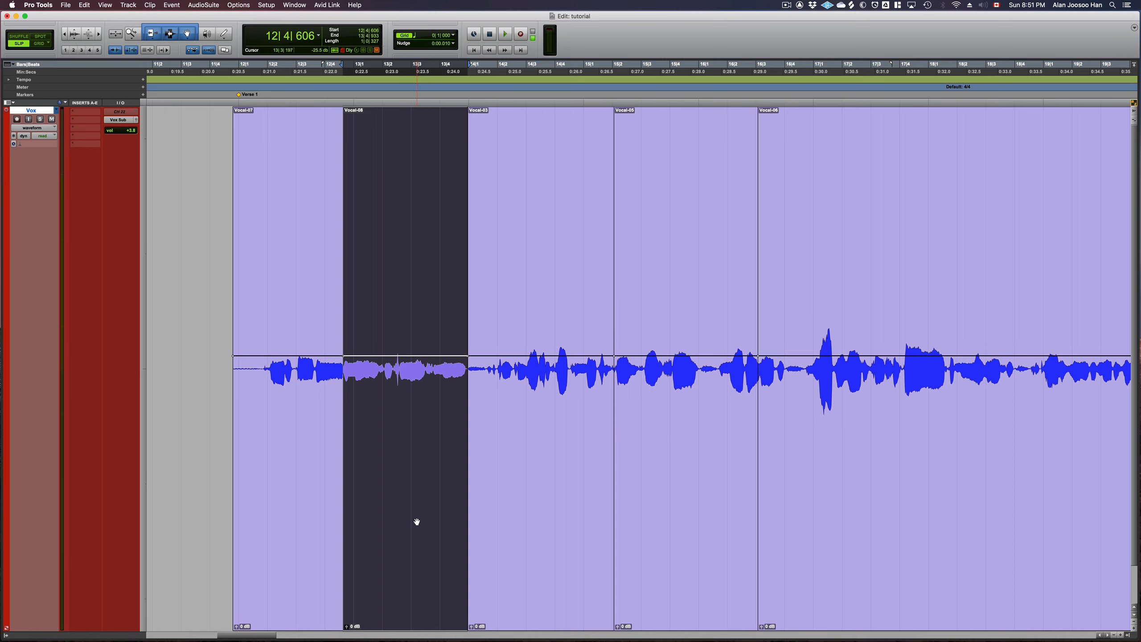
scroll(417, 522, "up", 12)
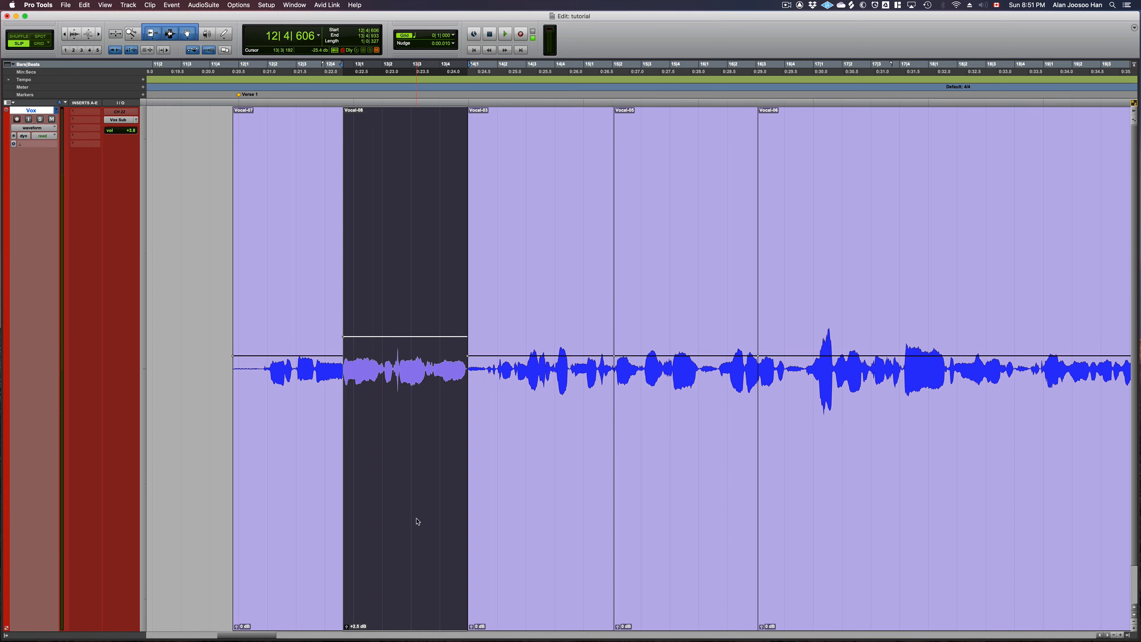
scroll(417, 522, "down", 5)
scroll(417, 522, "down", 3)
- Lower the clip gain of the third vocal clip and raise that of the fourth
left_click(539, 495)
scroll(539, 494, "down", 6)
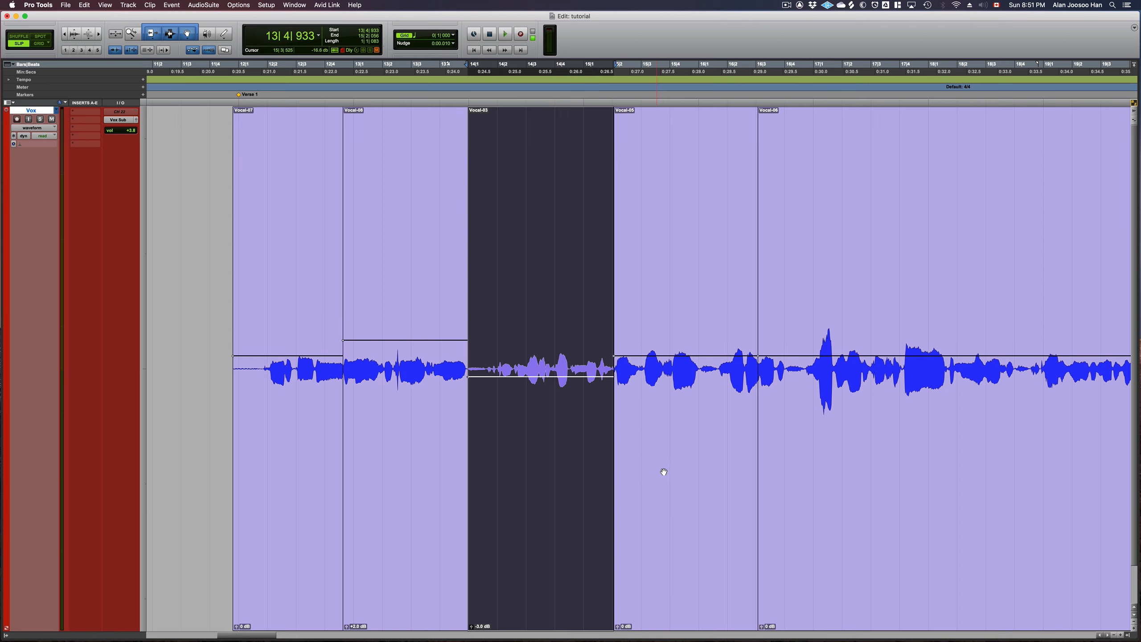
left_click(665, 471)
scroll(665, 471, "up", 4)
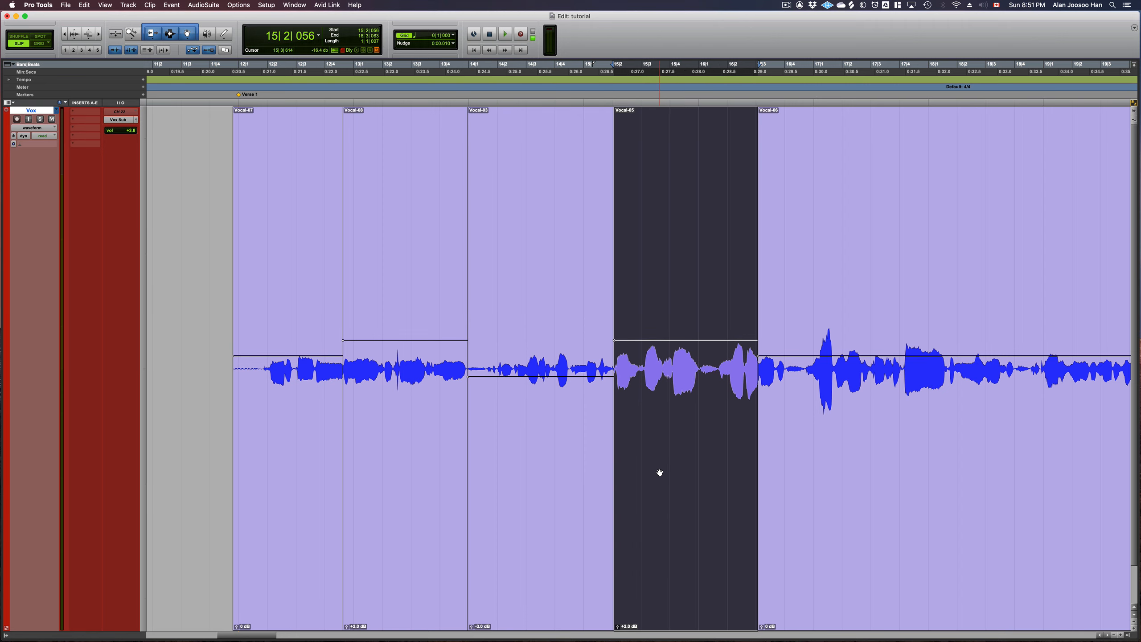
- Return the clip gain of all the separated vocal clips to 0 dB and place the cursor at 14|3|033
key("super+z")
key("super+z")
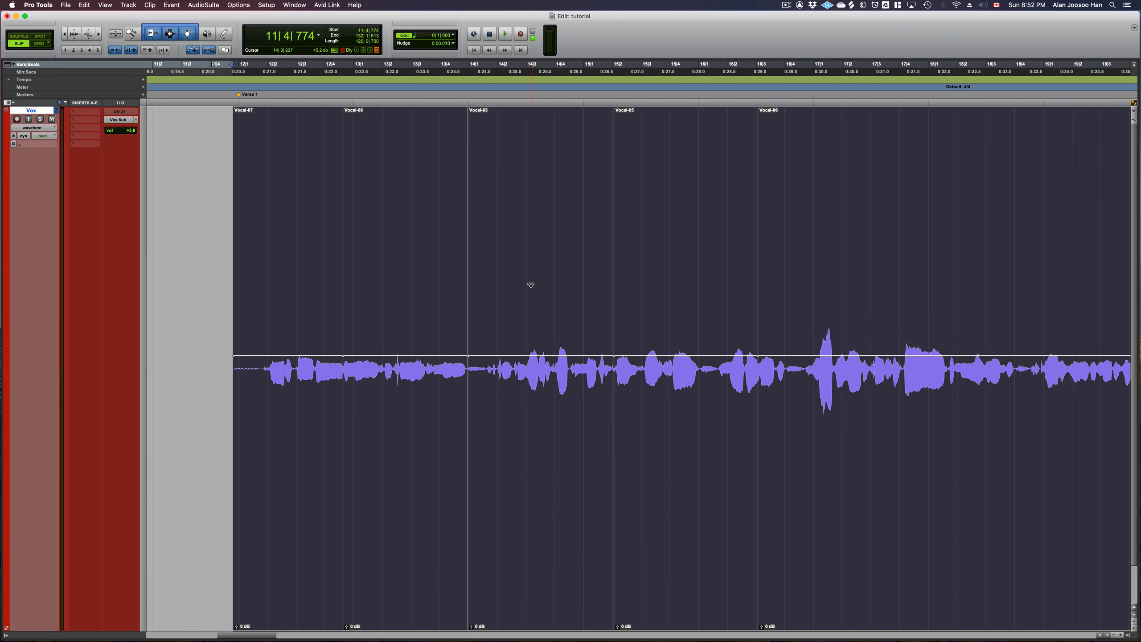
left_click(527, 263)
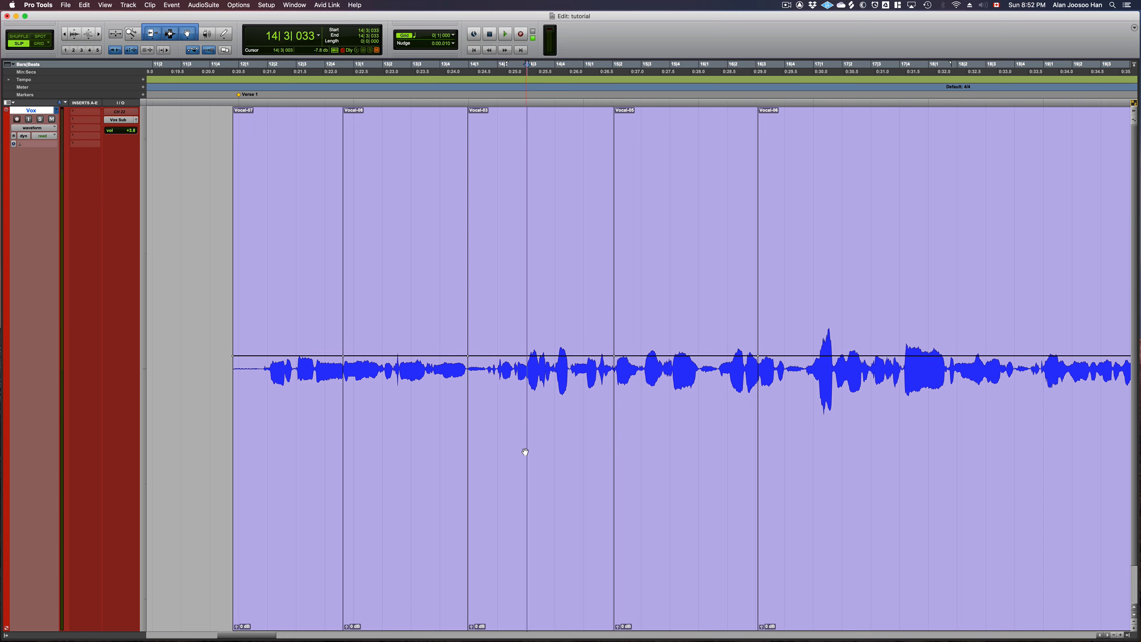
- Select the third vocal clip and nudge its clip gain up by a net three increments
left_click(534, 488)
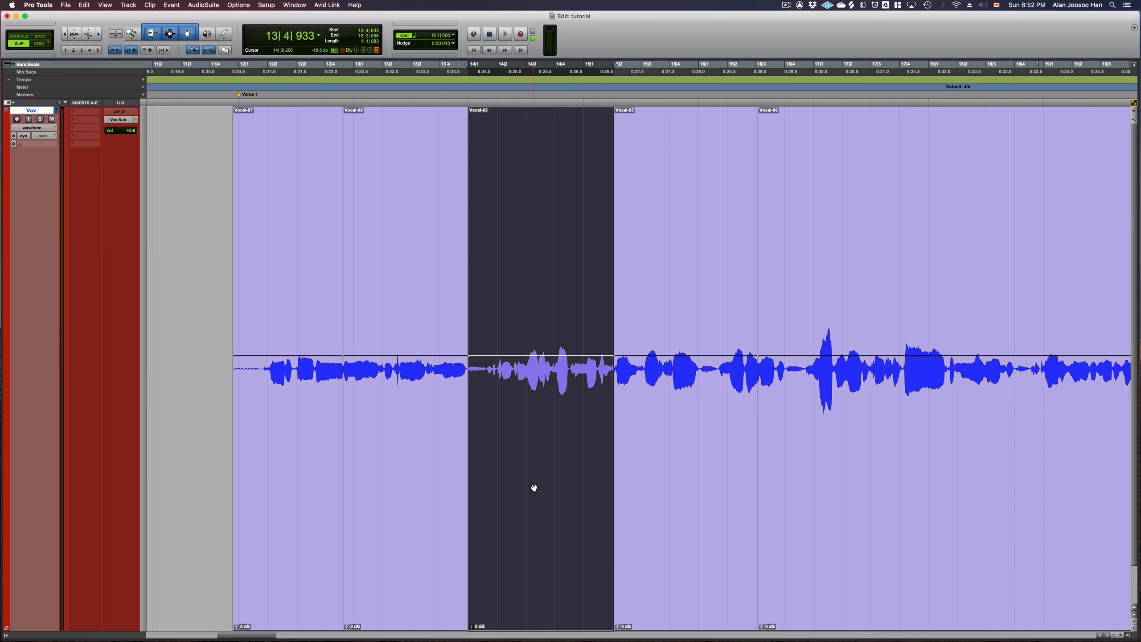
key("ctrl+shift+Up")
key("ctrl+shift+Up")
key("ctrl+shift+Up")
key("ctrl+shift+Down")
key("ctrl+shift+Up")
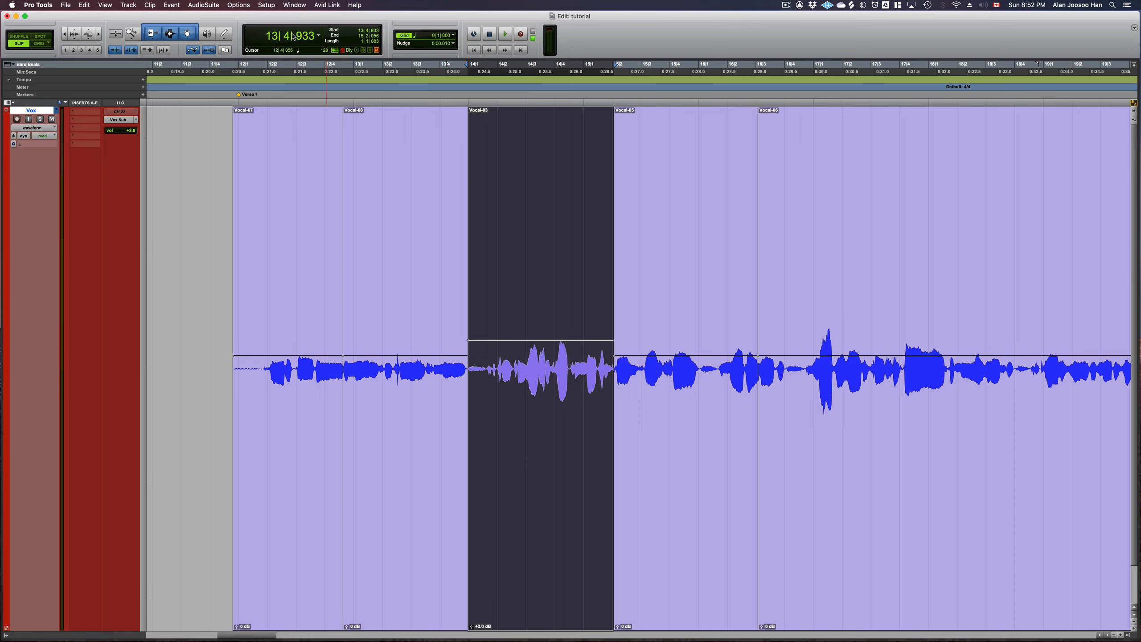
- Open the Editing preferences and open the Clip Gain Nudge Value for editing
left_click(267, 5)
left_click(297, 148)
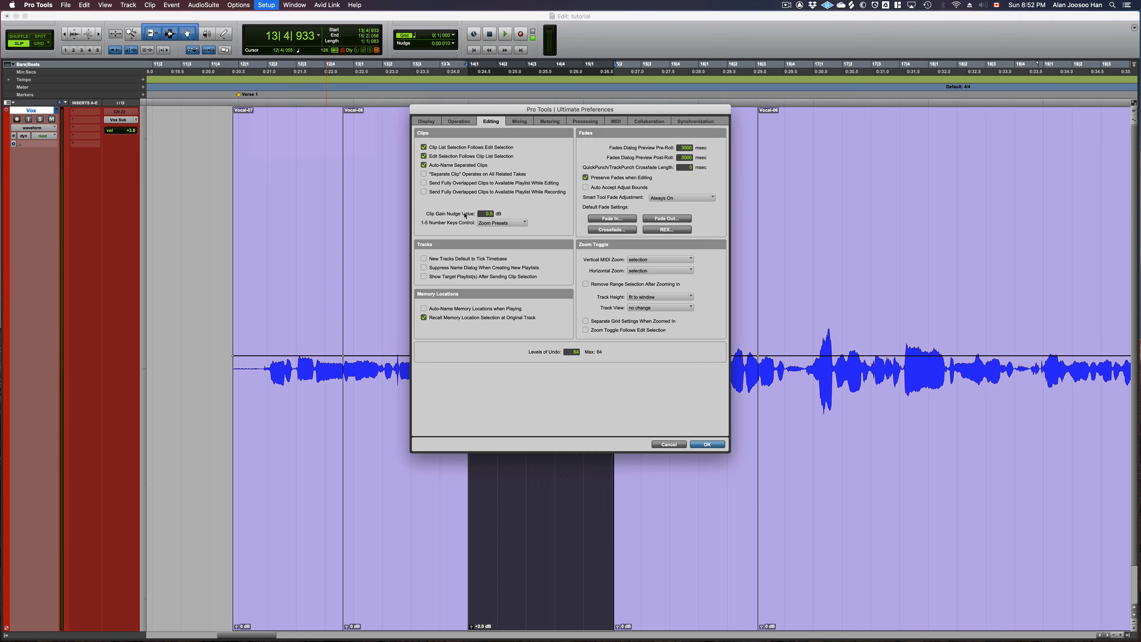
double_click(491, 215)
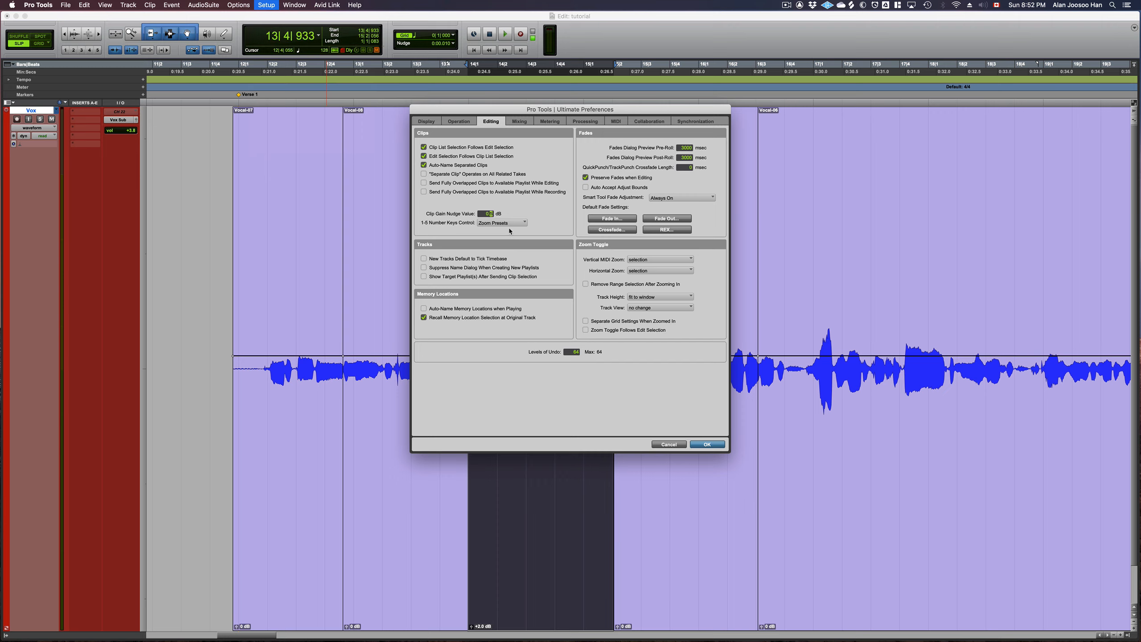